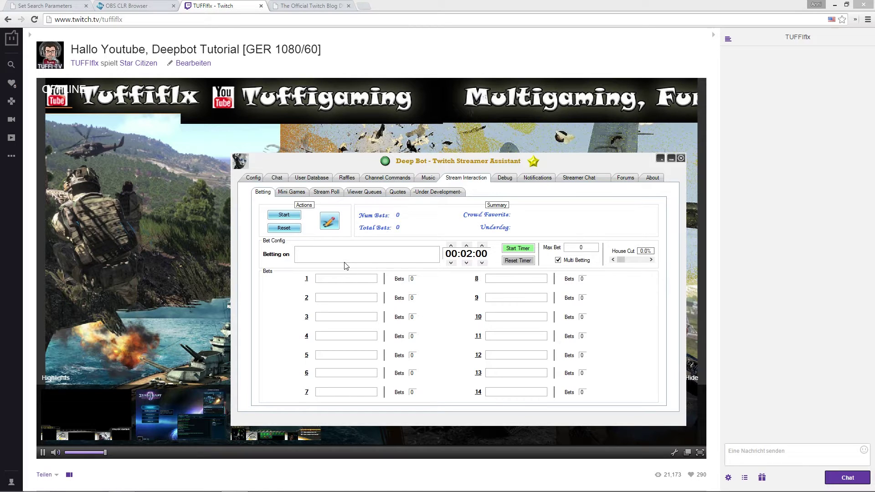
# Start a betting pool with Team A as option 1 and Team B as option 2.
pyautogui.click(344, 281)
pyautogui.click(341, 278)
pyautogui.write('Team A')
pyautogui.press('Tab')
pyautogui.write('Tesa')
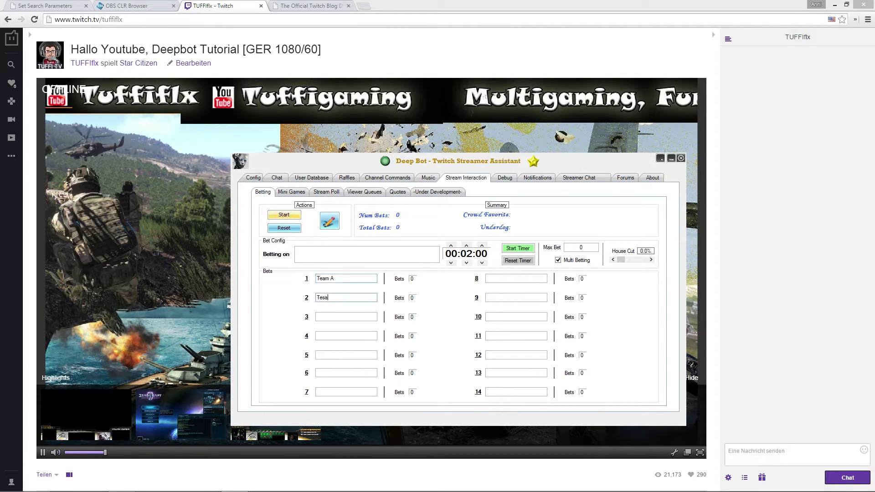
pyautogui.write('m B')
pyautogui.click(287, 214)
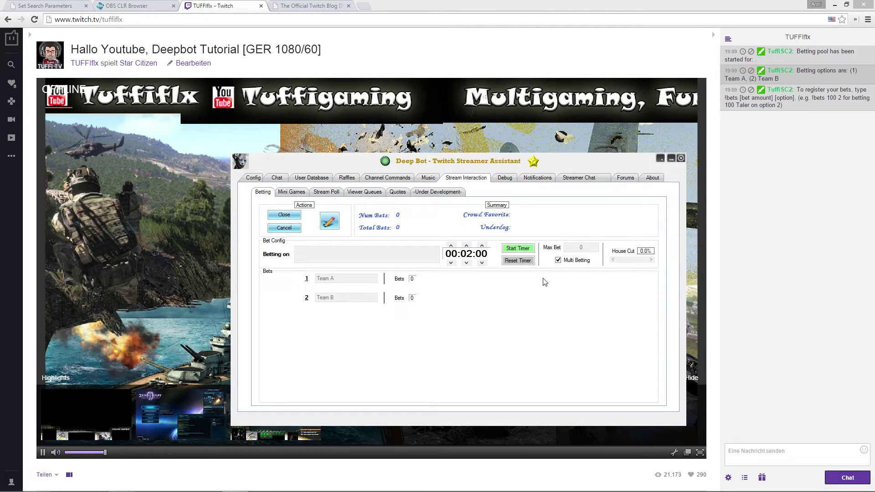
# Start and pause the betting timer, and reset all entries of the closed betting pool.
pyautogui.click(513, 251)
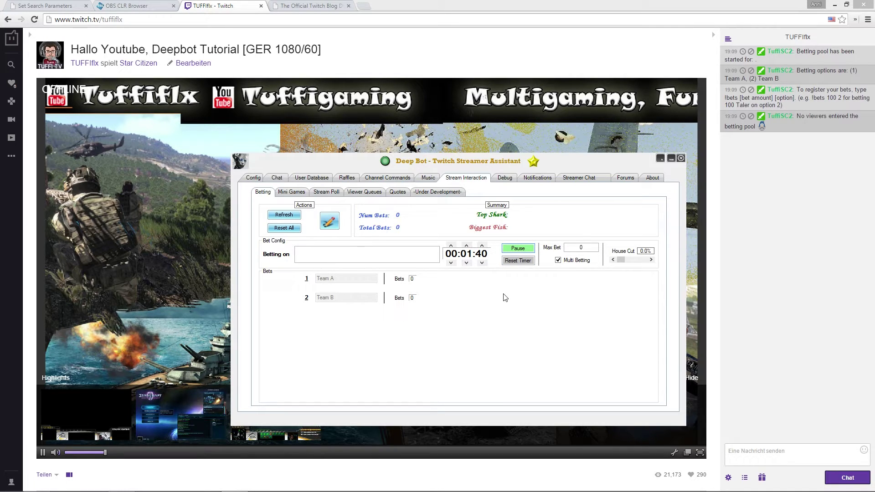
pyautogui.click(517, 250)
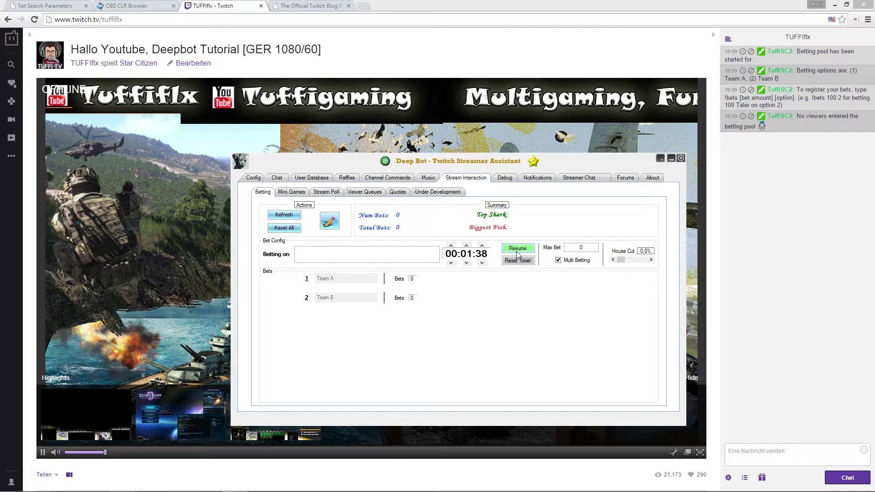
pyautogui.click(284, 227)
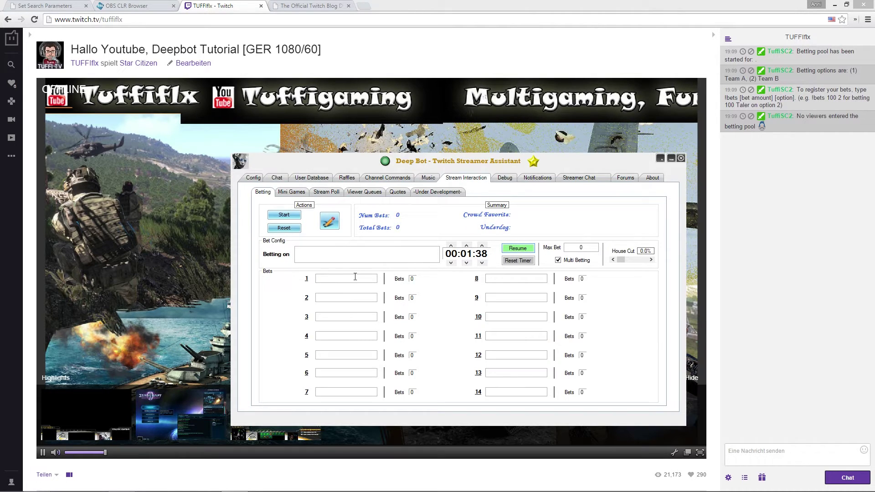
# Examine the Bank Heist mini game's configuration, including its max point text and activation command, and close it unchanged.
pyautogui.click(291, 192)
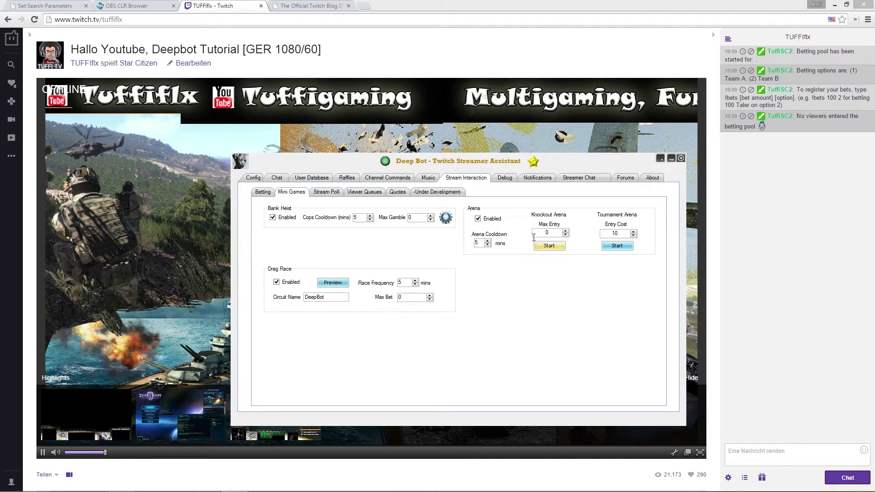
pyautogui.click(445, 218)
pyautogui.moveTo(279, 67); pyautogui.dragTo(479, 149)
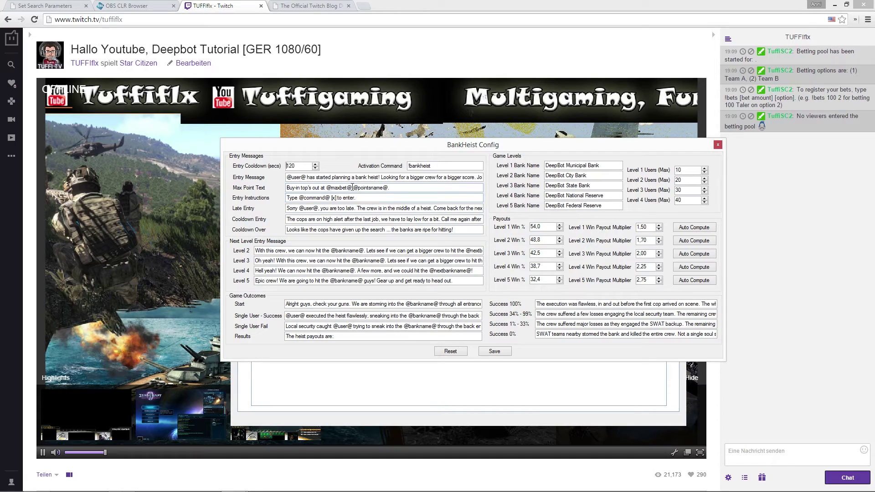
pyautogui.moveTo(354, 187); pyautogui.dragTo(388, 188)
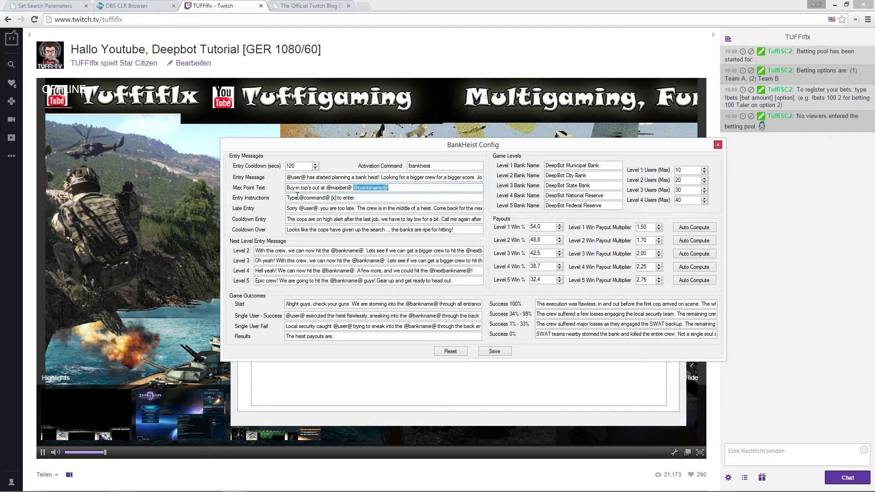
pyautogui.moveTo(324, 187); pyautogui.dragTo(287, 188)
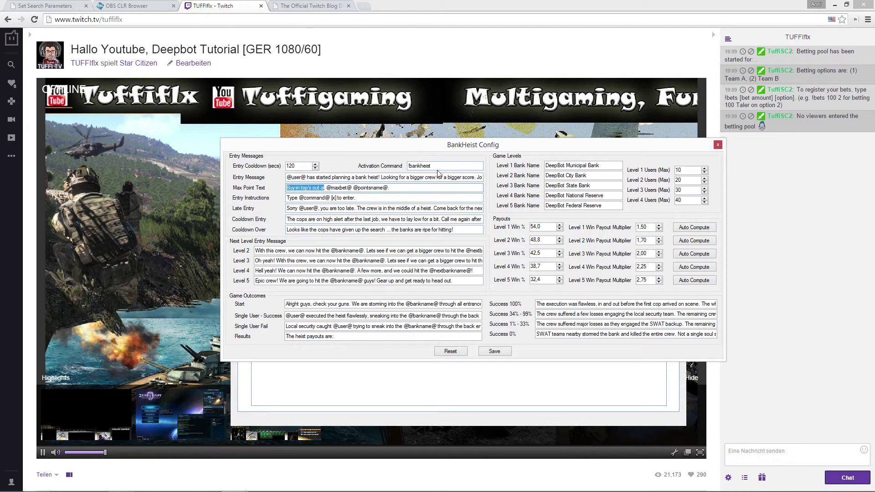
pyautogui.moveTo(433, 167); pyautogui.dragTo(410, 167)
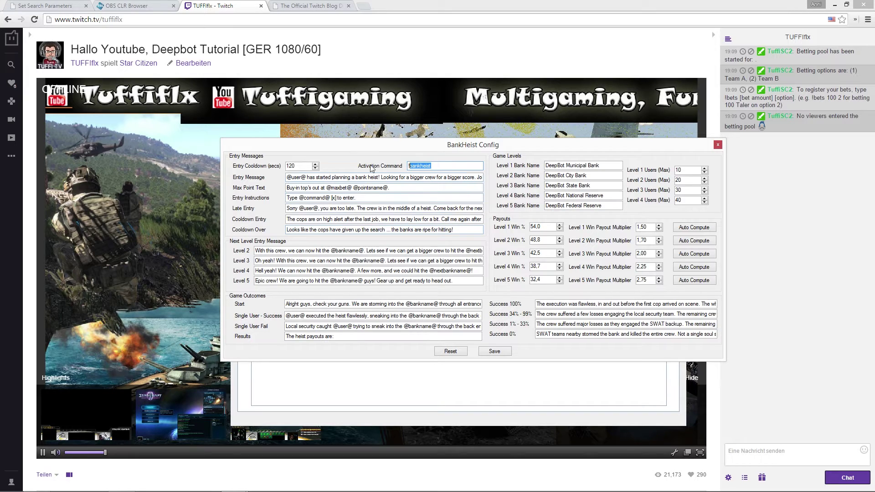
pyautogui.click(717, 145)
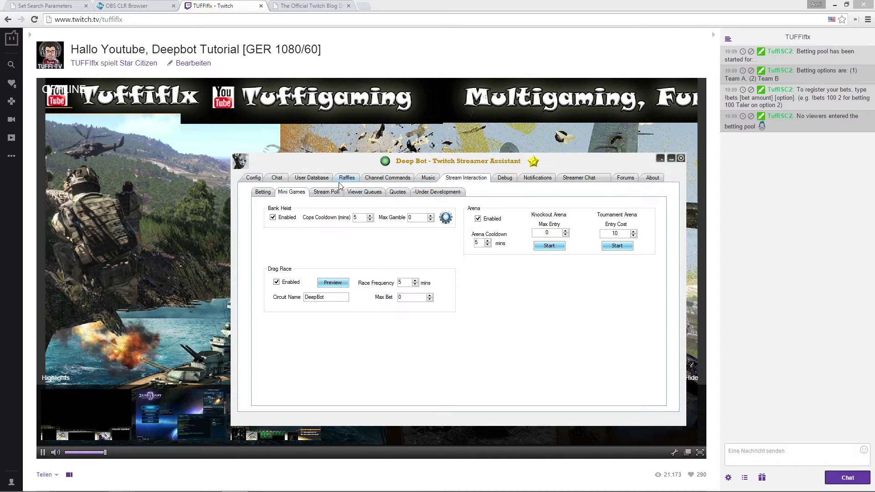
# Enter "welches Video als nächstes" as the question of a stream poll.
pyautogui.click(320, 195)
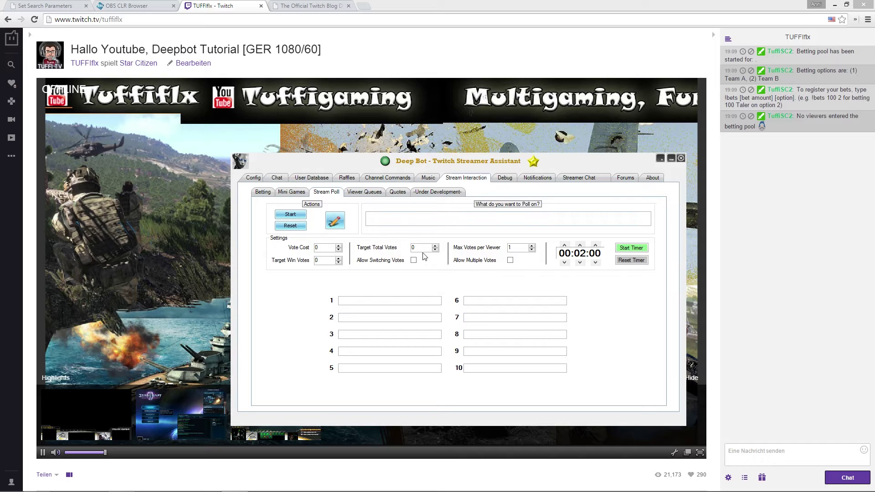
pyautogui.click(404, 215)
pyautogui.write('welcehs V')
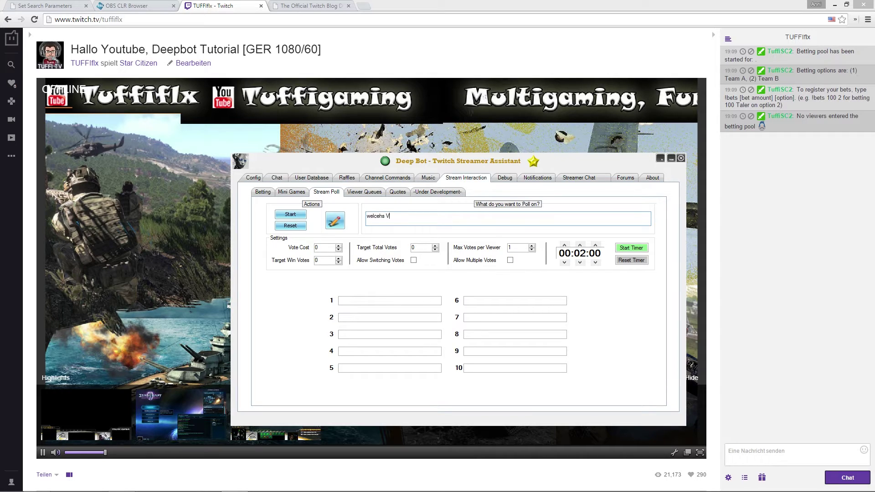
pyautogui.write('iodeo als nächste')
pyautogui.click(395, 216)
pyautogui.press('BackSpace')
pyautogui.doubleClick(375, 216)
pyautogui.write('welches')
# Fill in the first three poll options with Deepbot, Ankhbot and Nightbot.
pyautogui.click(407, 300)
pyautogui.write('Deepbot')
pyautogui.press('Tab')
pyautogui.write('Ankh')
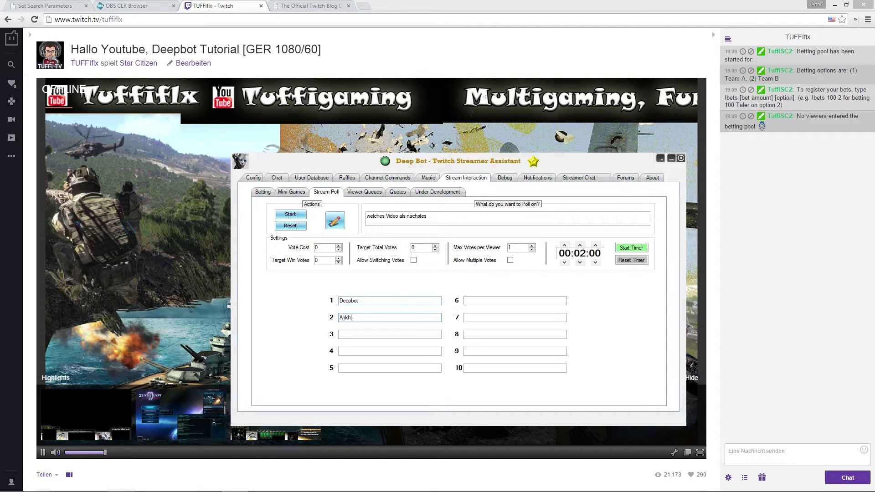
pyautogui.write('bot')
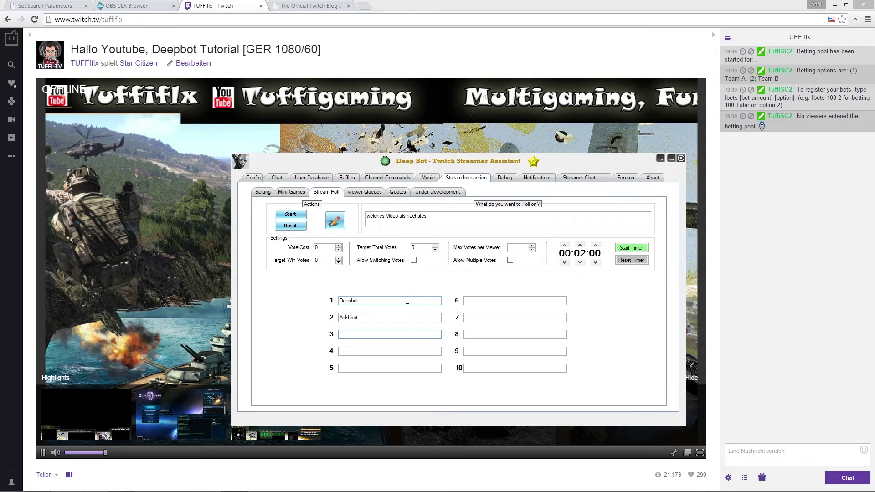
pyautogui.write('Niog')
pyautogui.press('BackSpace')
# Start the stream poll and run its countdown timer.
pyautogui.click(632, 248)
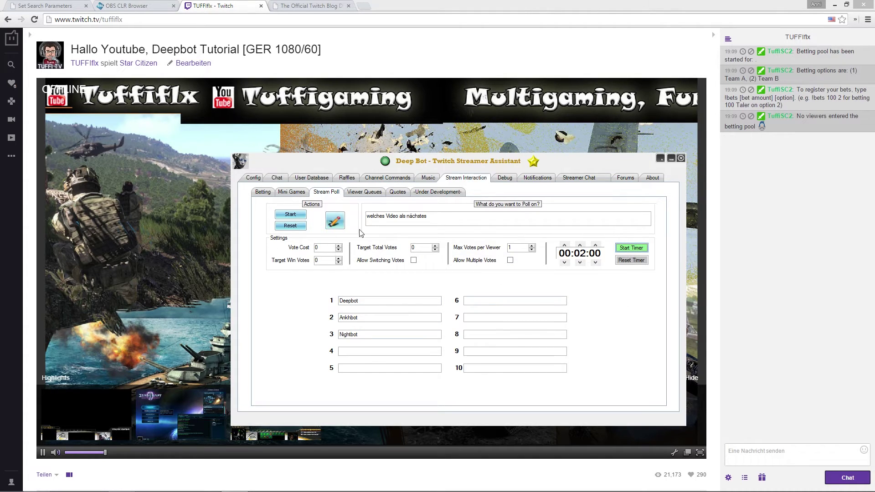
pyautogui.click(291, 217)
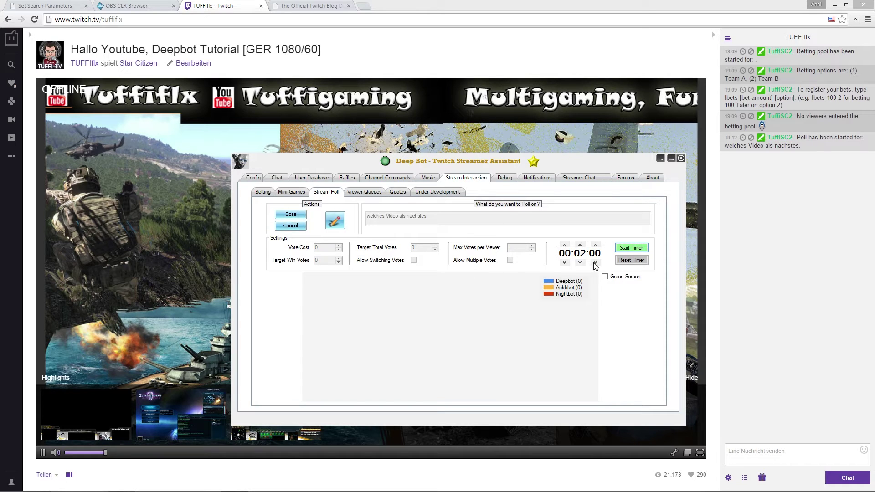
pyautogui.click(628, 254)
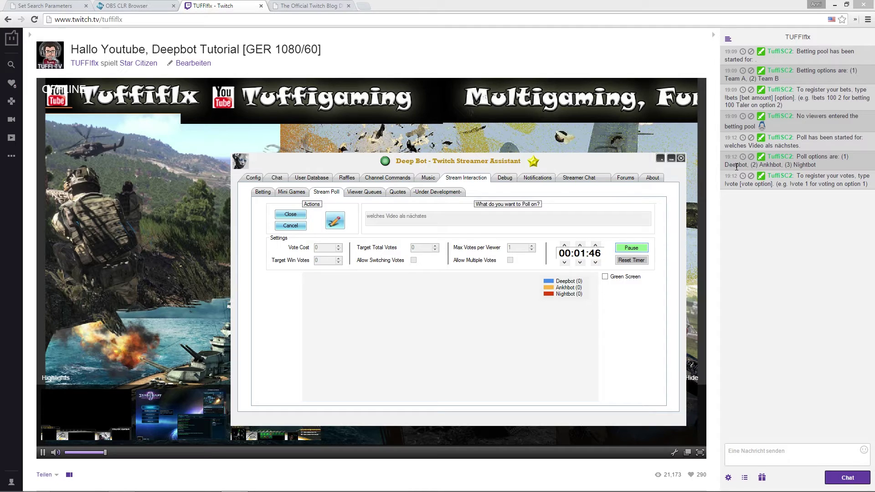
# Switch the poll chart's green screen background on and off again, and close the poll.
pyautogui.click(604, 277)
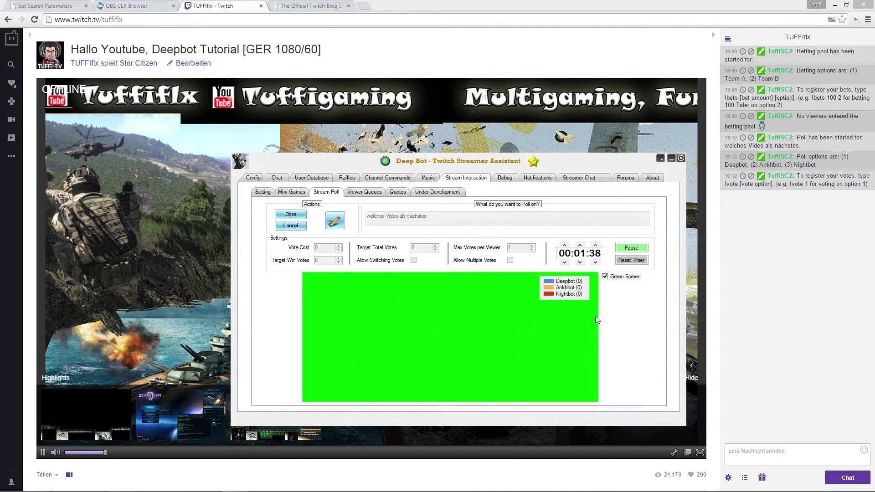
pyautogui.click(605, 277)
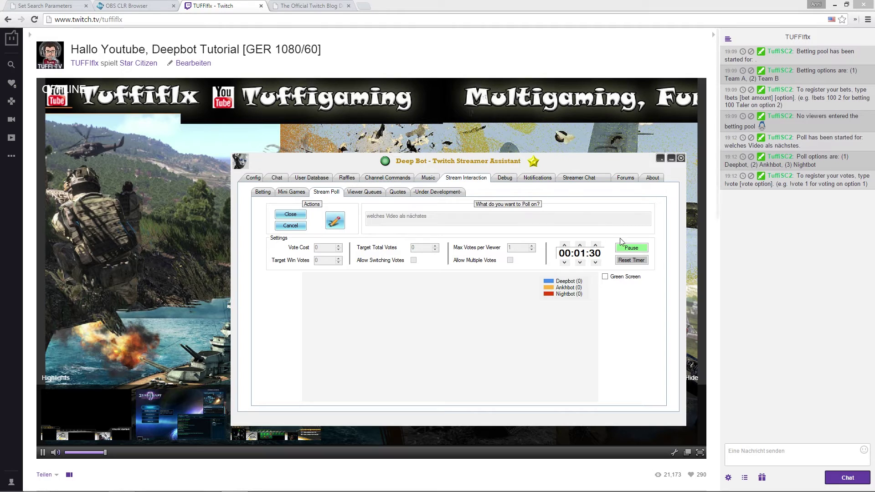
pyautogui.click(304, 214)
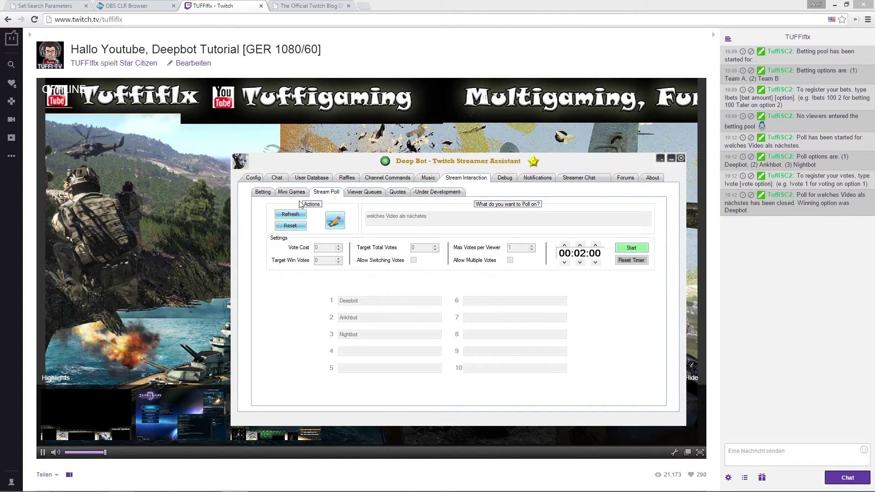
# Create viewer queue !queue1 titled "fifa", open to all viewers, with entry cost 50 and max length 4.
pyautogui.click(369, 194)
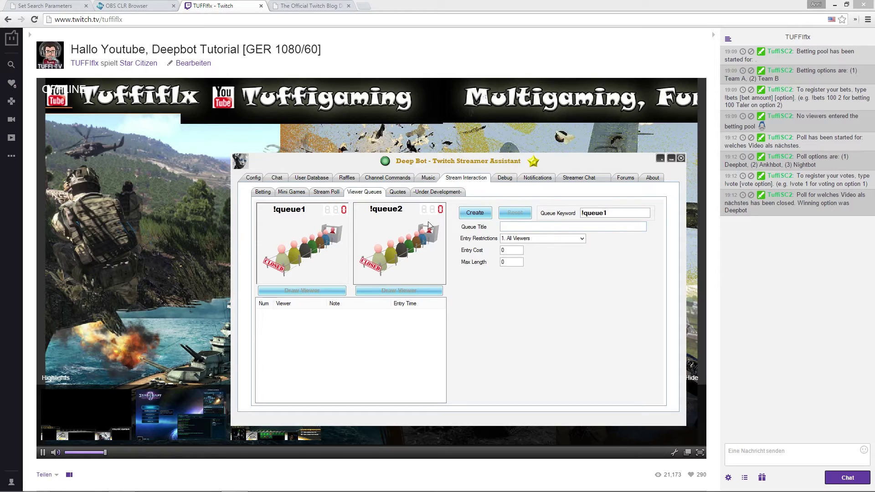
pyautogui.click(536, 226)
pyautogui.write('fifa')
pyautogui.click(582, 238)
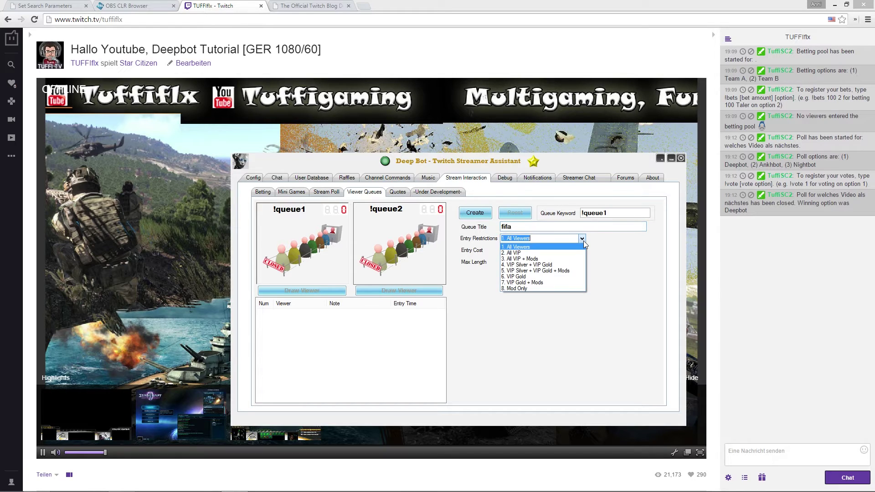
pyautogui.click(518, 246)
pyautogui.press('Tab')
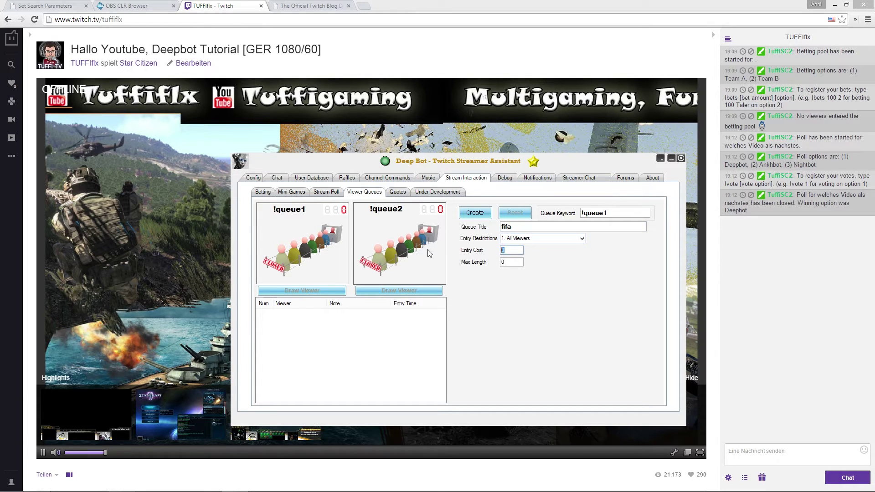
pyautogui.write('50')
pyautogui.press('Tab')
pyautogui.write('4')
pyautogui.doubleClick(585, 214)
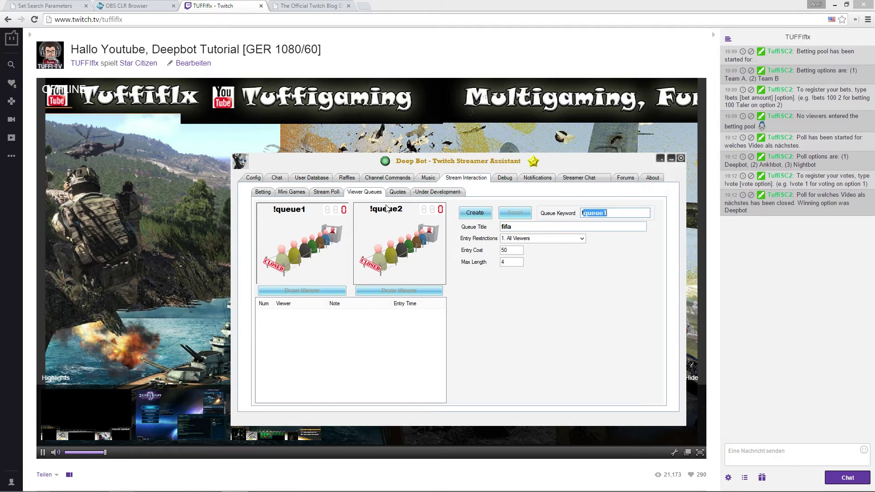
pyautogui.click(475, 213)
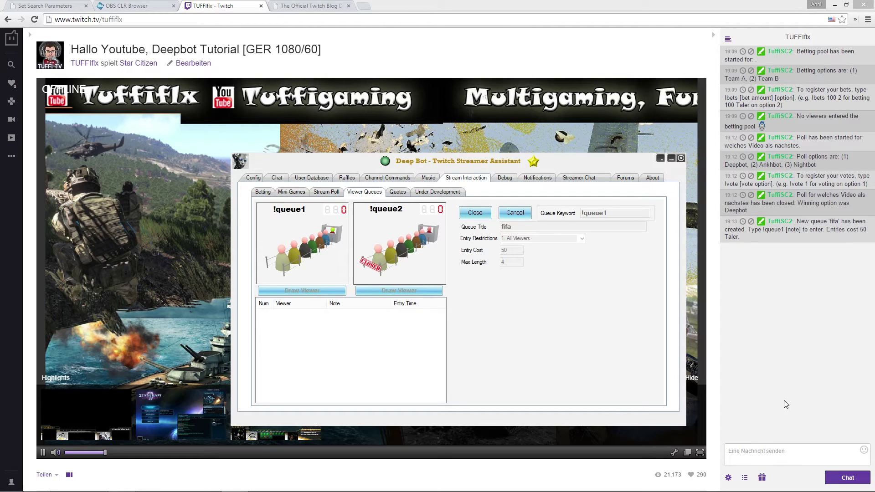
# Send !queue1 in the Twitch chat to test joining, and switch back to Deep Bot to close the fifa queue.
pyautogui.click(749, 450)
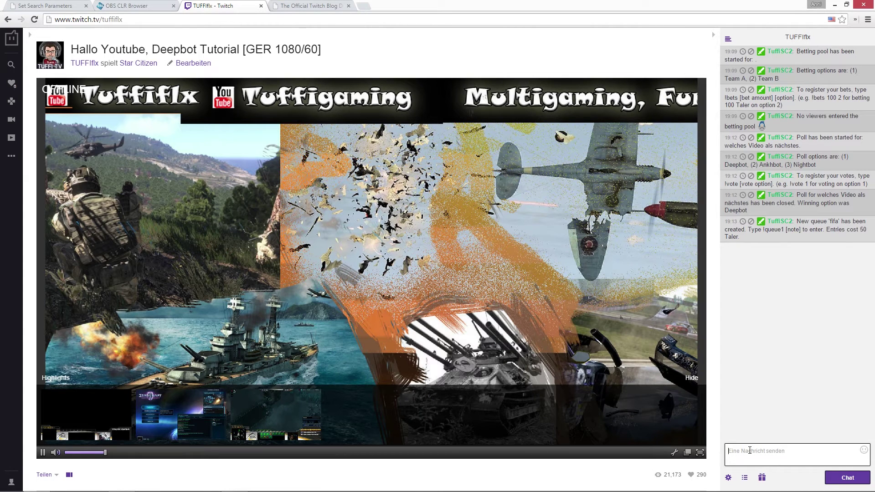
pyautogui.write('!queue1')
pyautogui.press('Return')
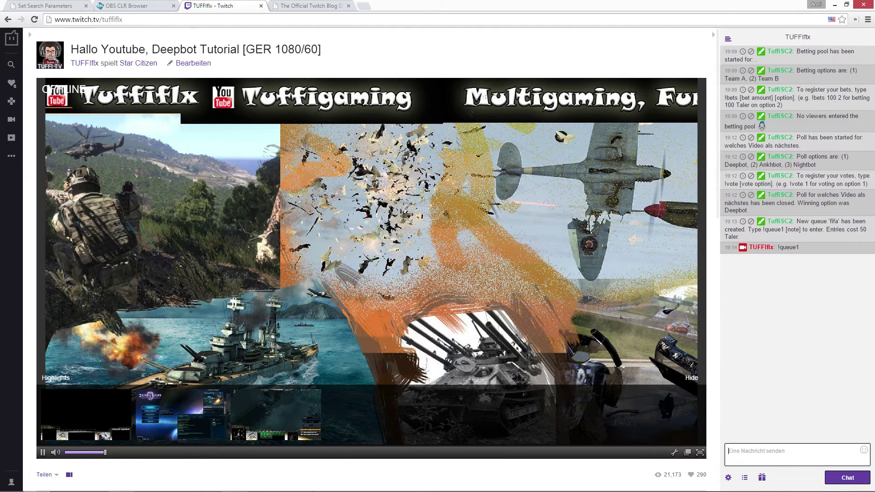
pyautogui.moveTo(262, 490)
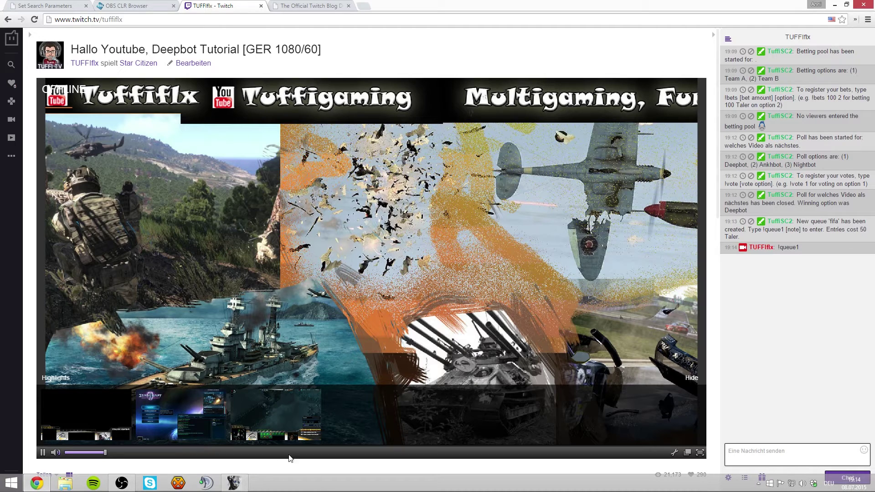
pyautogui.click(241, 490)
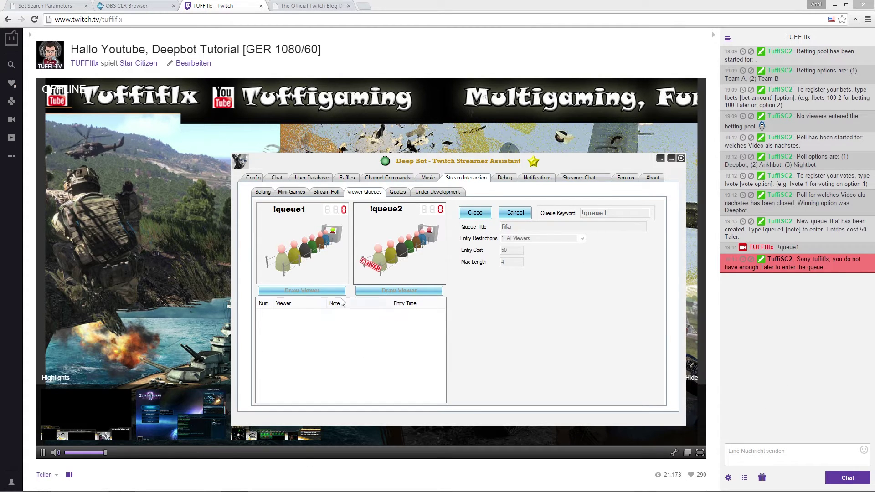
pyautogui.click(476, 218)
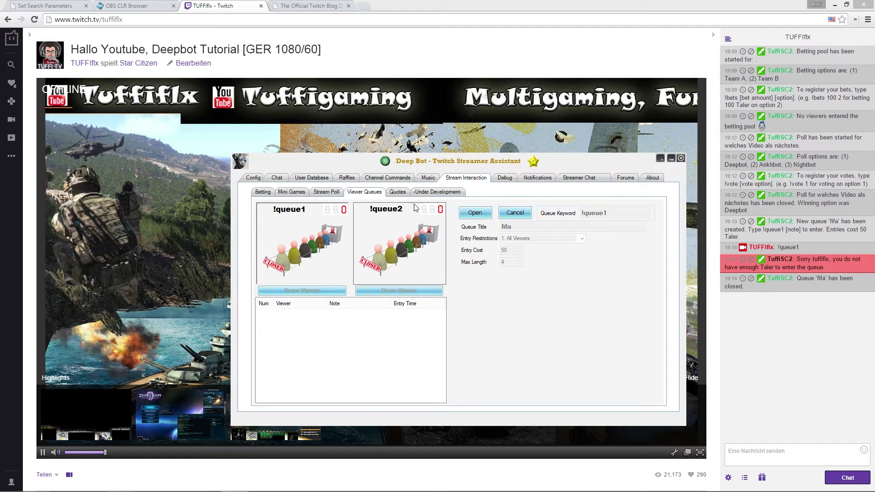
# Enable the quote system among the stream interaction features.
pyautogui.click(397, 192)
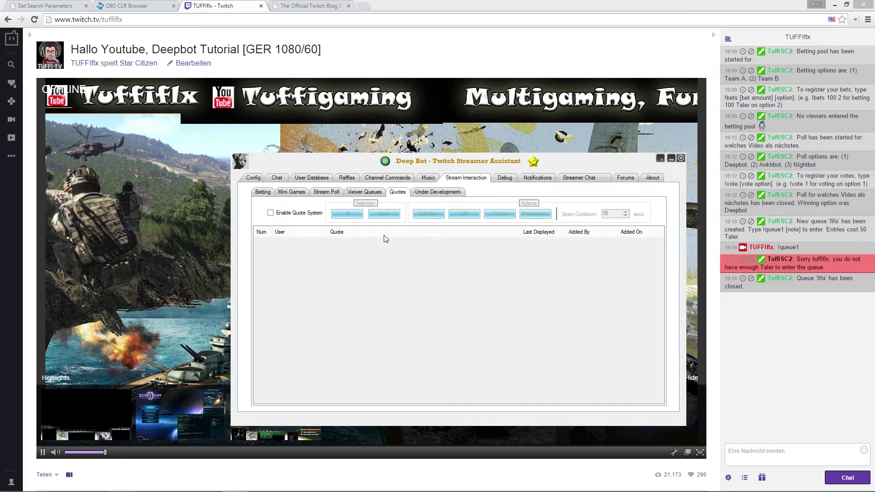
pyautogui.click(272, 214)
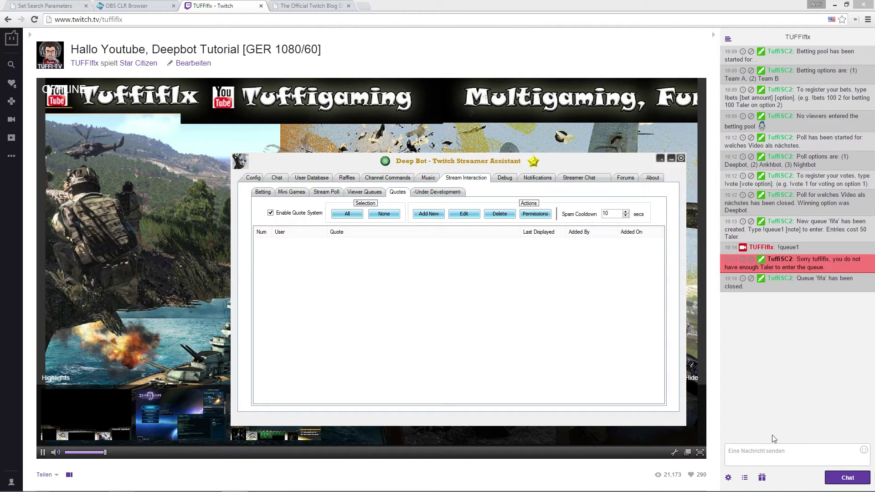
pyautogui.click(751, 452)
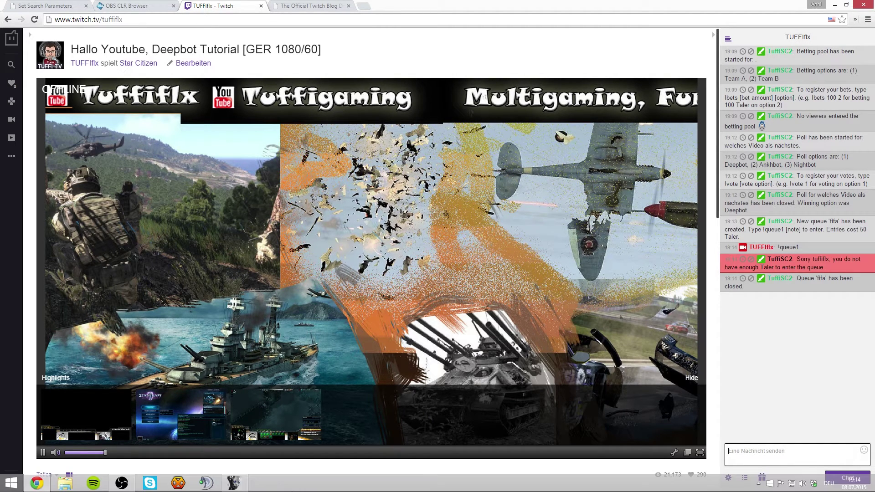
pyautogui.click(237, 484)
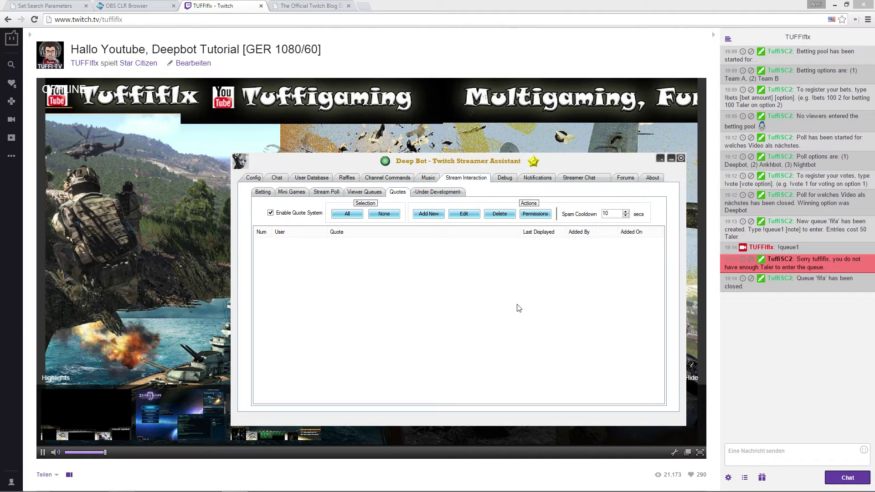
# Review the betting, mini games, stream poll, viewer queues and quotes pages of the stream interaction features.
pyautogui.click(263, 192)
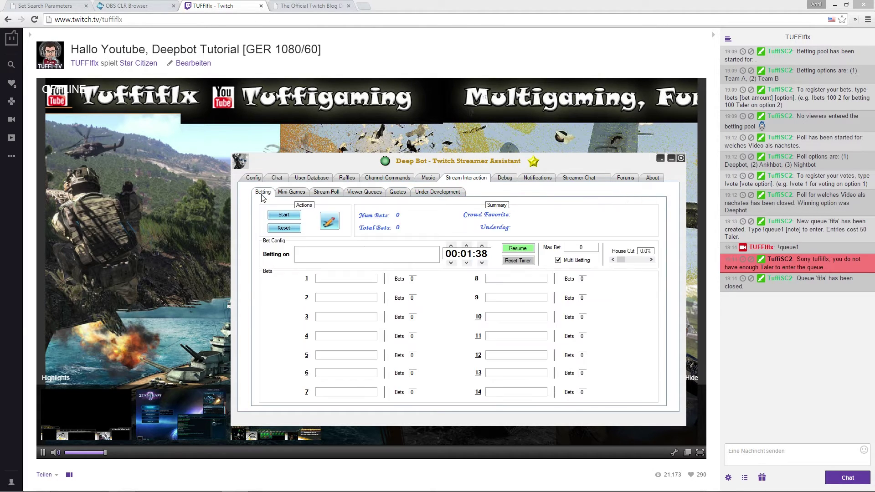
pyautogui.click(289, 191)
pyautogui.click(314, 191)
pyautogui.click(378, 193)
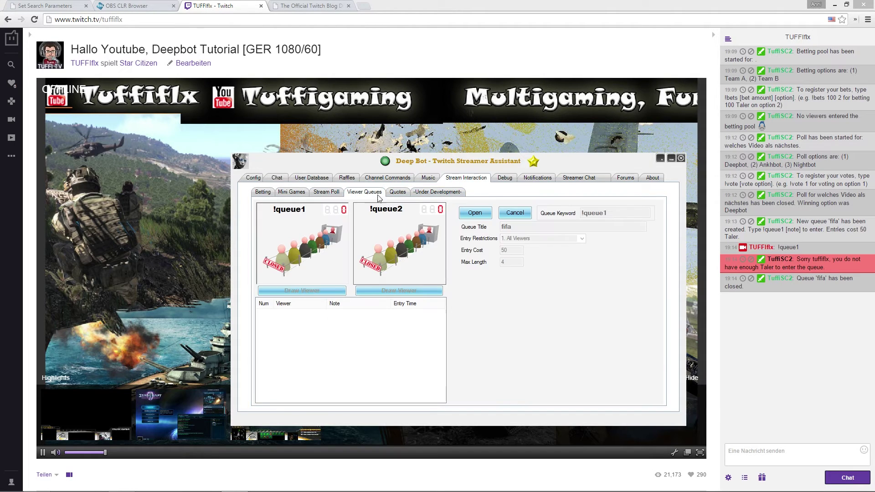
pyautogui.click(340, 194)
pyautogui.click(398, 191)
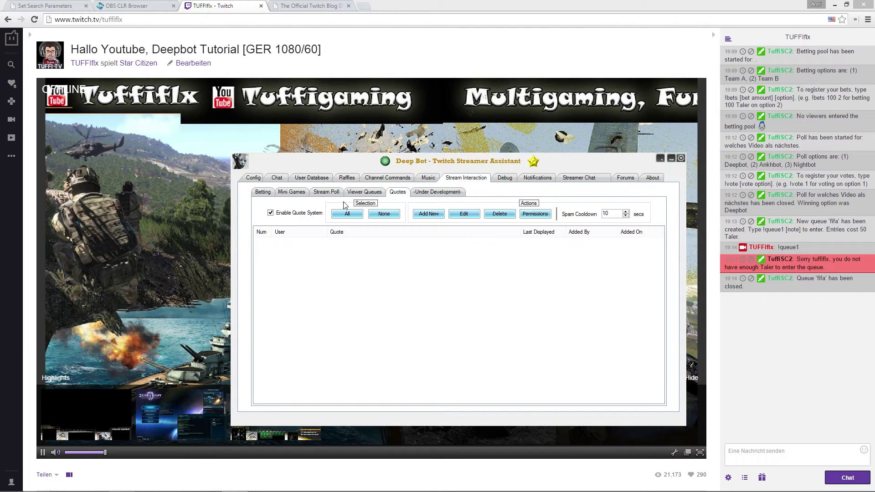
pyautogui.click(290, 193)
pyautogui.click(264, 192)
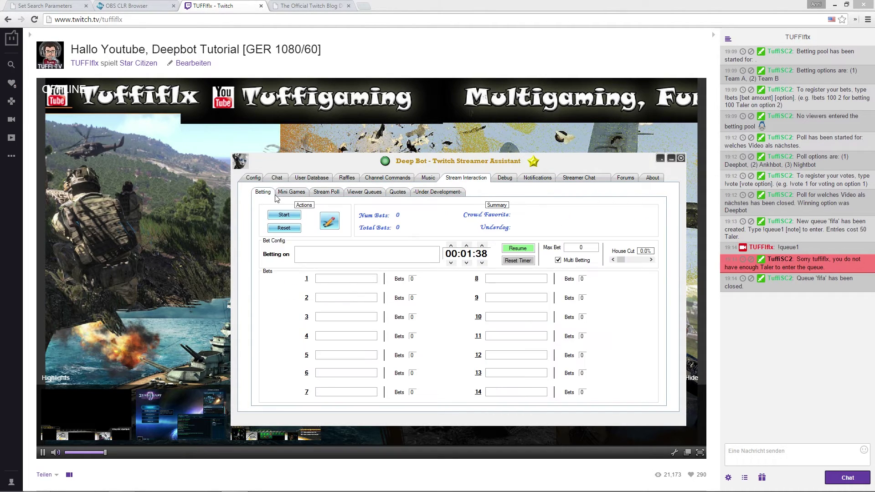
pyautogui.click(335, 194)
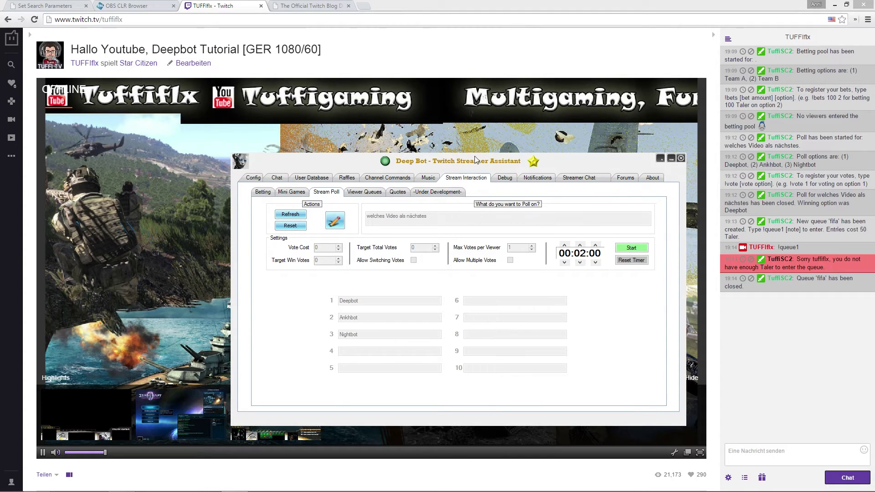
pyautogui.click(265, 193)
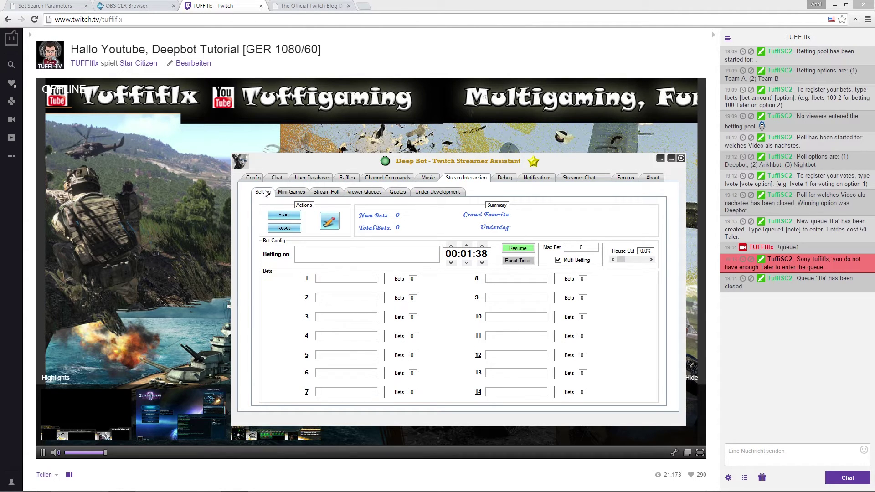
pyautogui.click(297, 192)
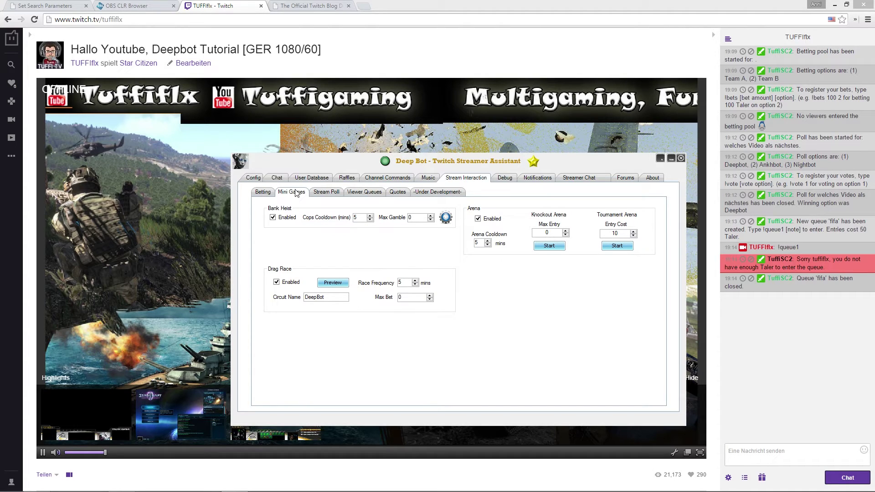
pyautogui.click(318, 195)
pyautogui.click(351, 195)
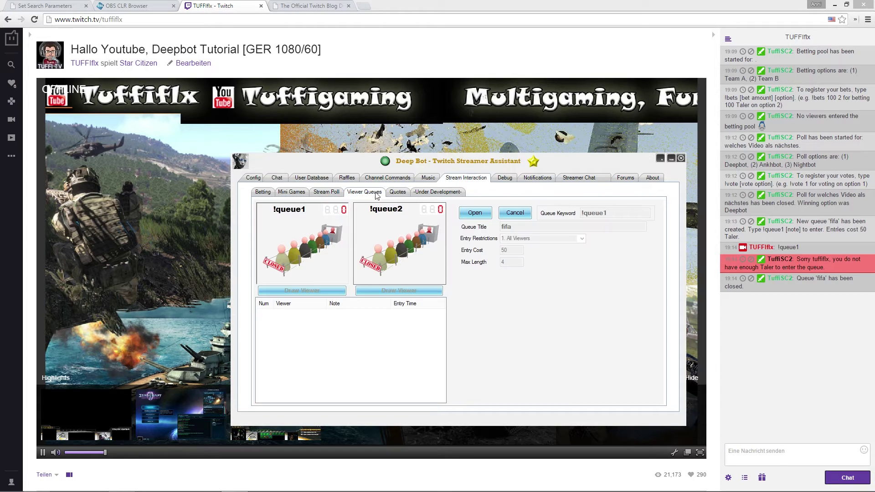
pyautogui.click(387, 196)
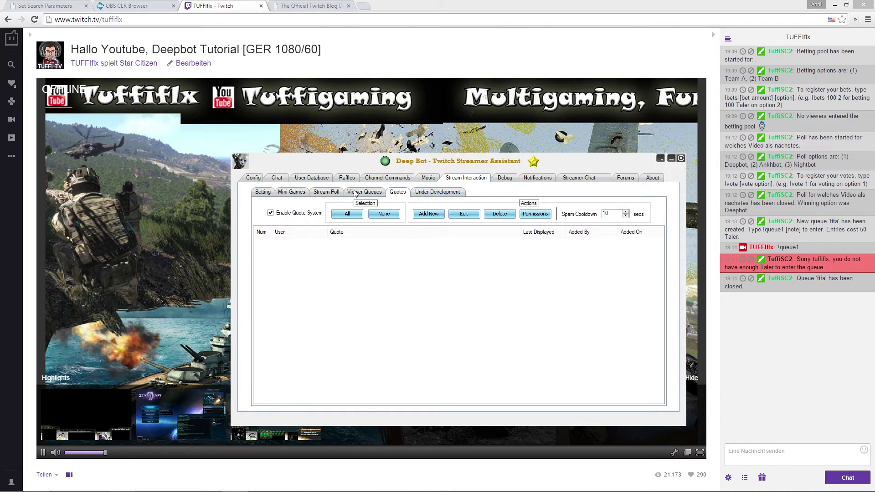
pyautogui.click(267, 197)
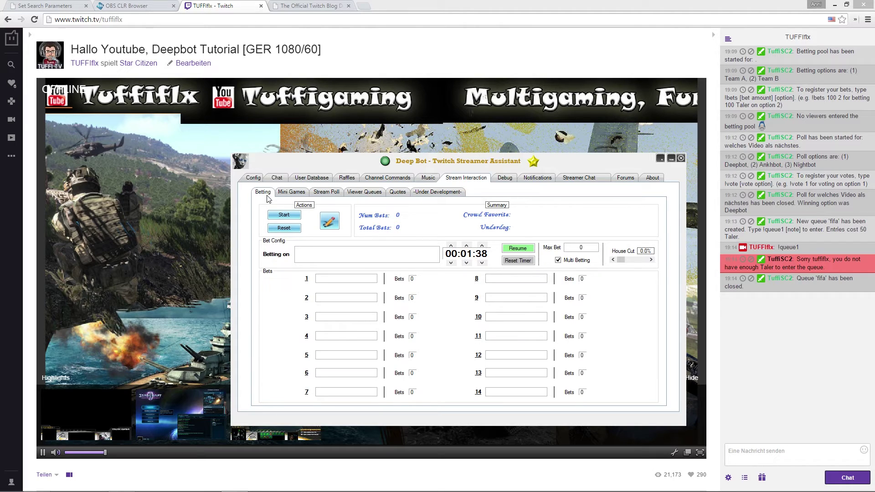
# Examine the debug log's server and system entries, highlighting individual lines such as the welcome message.
pyautogui.click(516, 181)
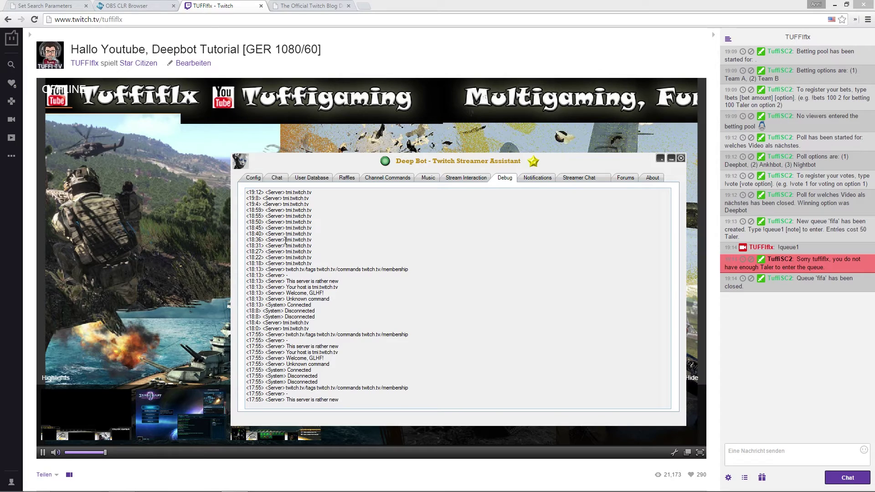
pyautogui.moveTo(325, 199); pyautogui.dragTo(288, 193)
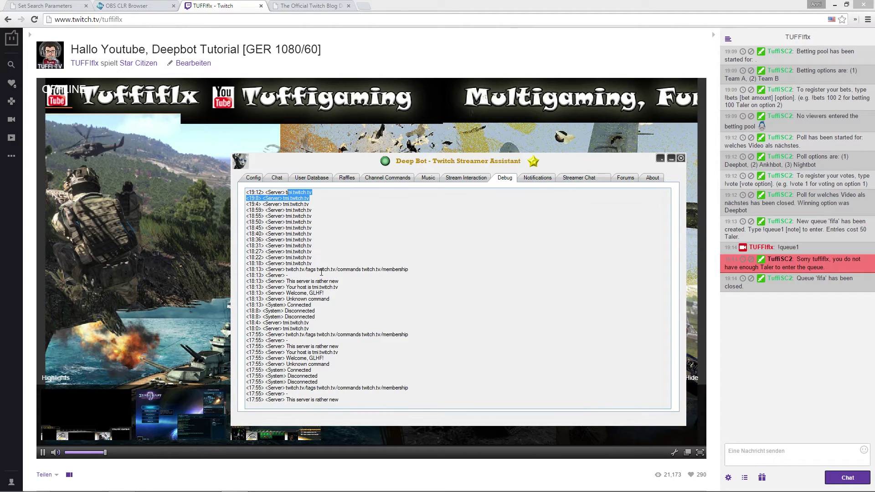
pyautogui.moveTo(326, 329); pyautogui.dragTo(248, 320)
pyautogui.click(249, 321)
pyautogui.click(352, 359)
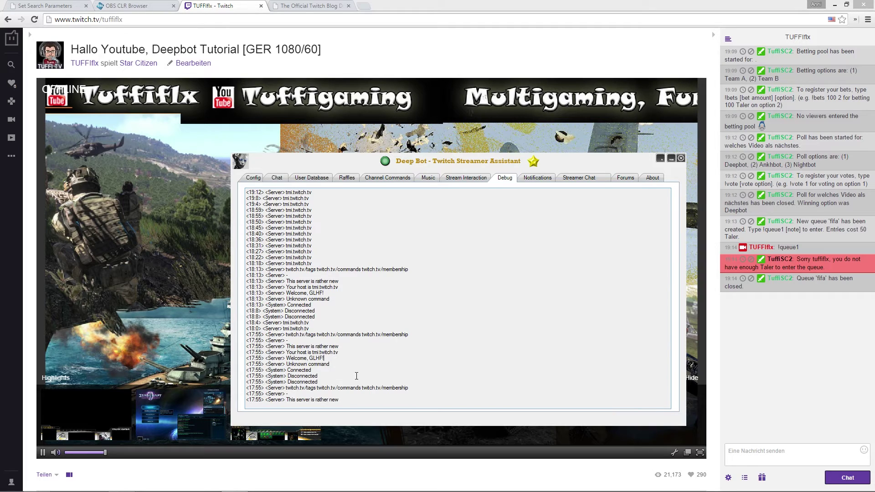
pyautogui.moveTo(324, 358); pyautogui.dragTo(275, 358)
pyautogui.click(371, 362)
pyautogui.click(355, 359)
# Examine the latest follows in the notifications, sorting the list by follower name and by follow time.
pyautogui.click(538, 181)
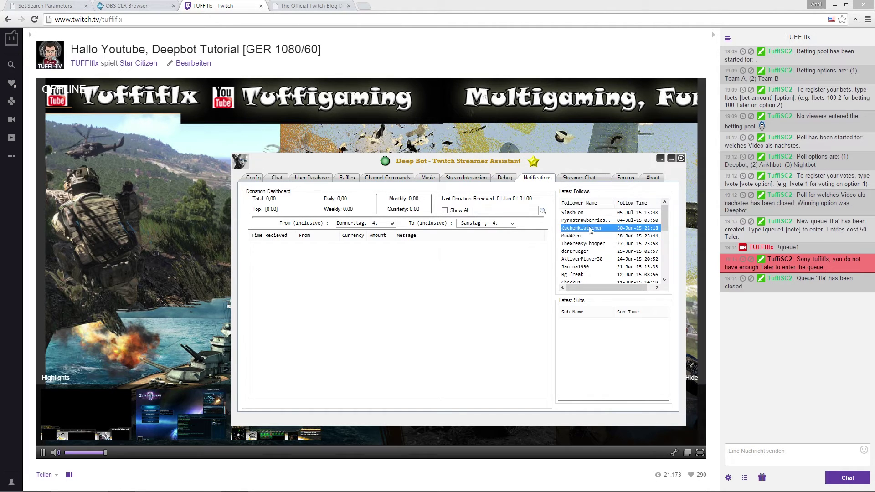
pyautogui.click(585, 213)
pyautogui.click(588, 203)
pyautogui.click(588, 203)
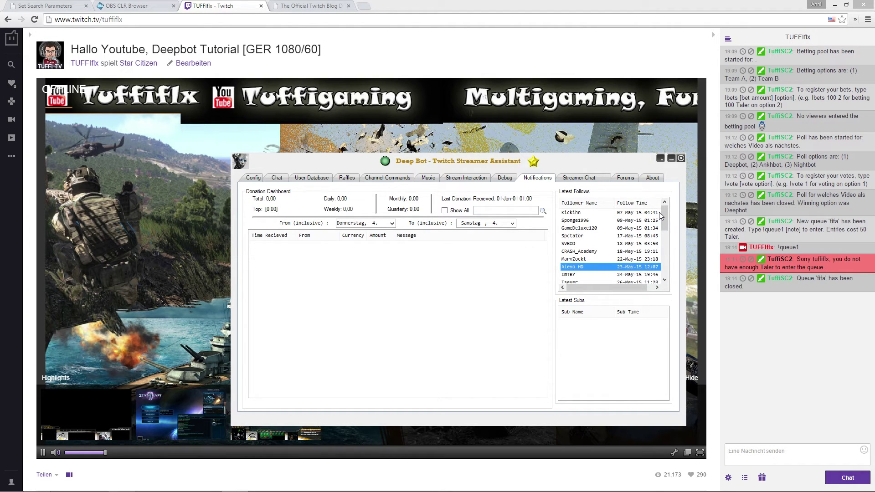
pyautogui.click(633, 203)
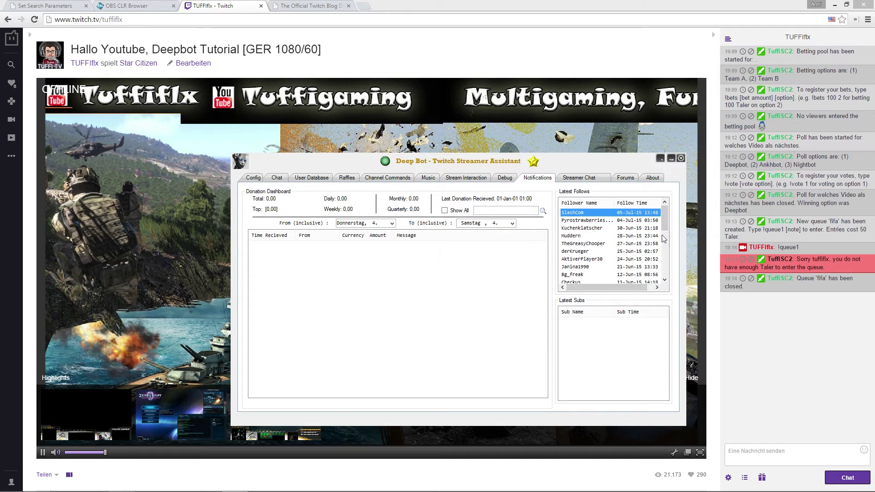
# Check the donation list's context options, and set the start date of the donation range to 2 June 2015.
pyautogui.click(378, 296)
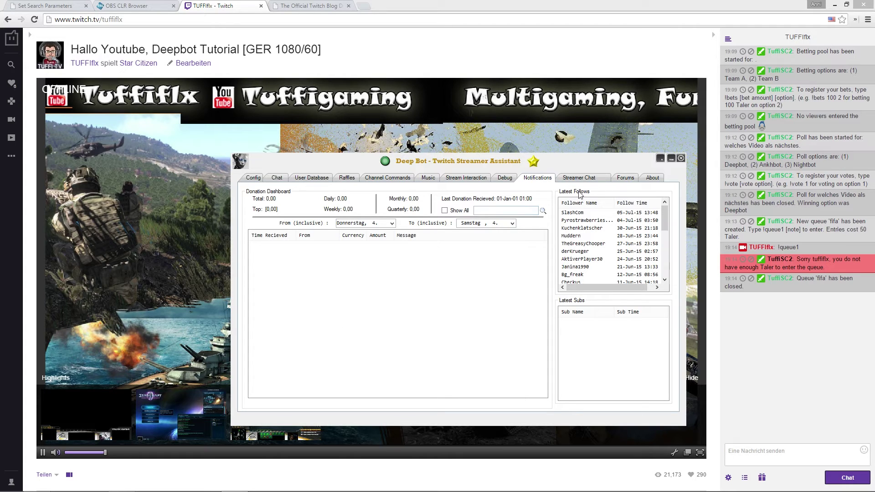
pyautogui.rightClick(410, 275)
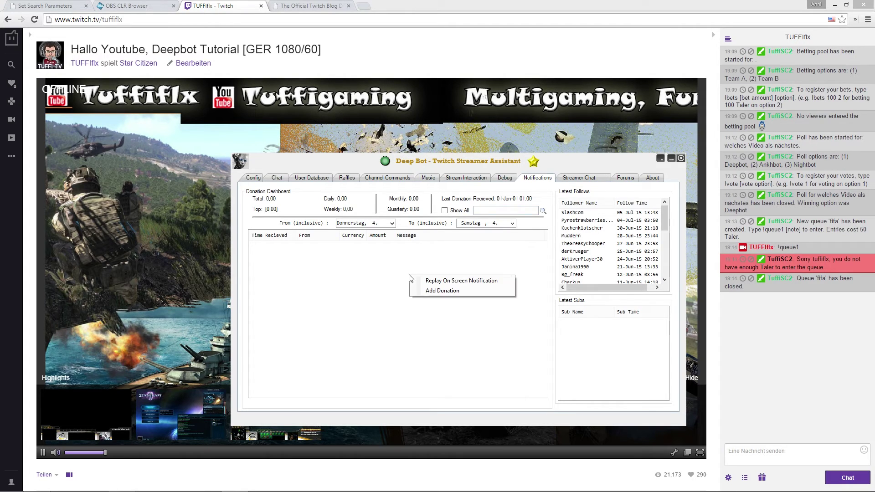
pyautogui.click(359, 291)
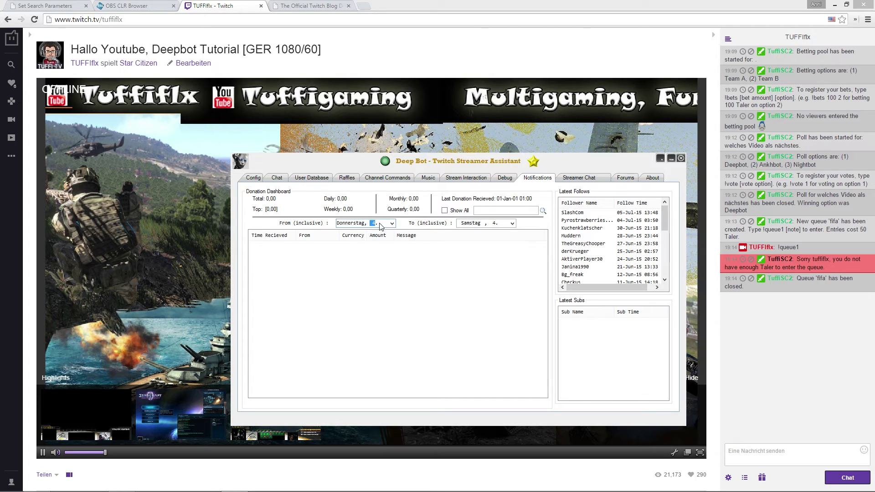
pyautogui.click(392, 224)
pyautogui.click(355, 260)
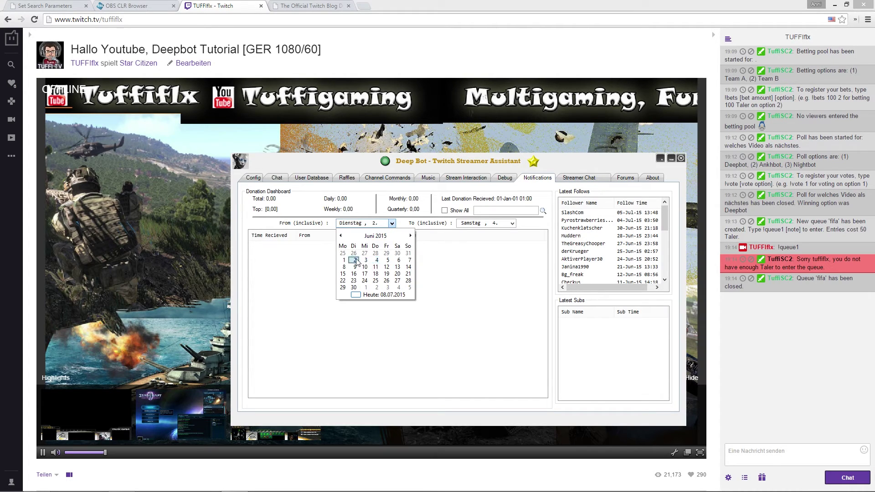
pyautogui.click(491, 284)
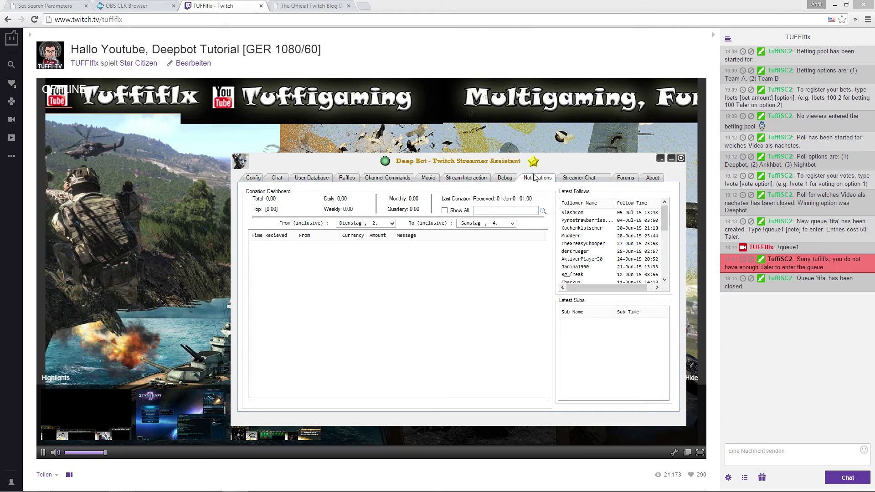
# Open the bot commands wiki in the forums and examine the admin commands, highlighting "!add points users" and its example "!add 5 all".
pyautogui.click(625, 177)
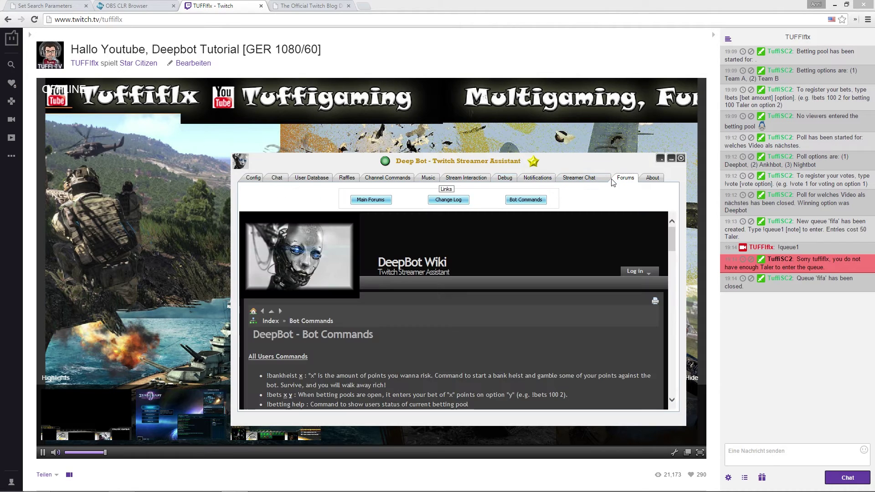
pyautogui.moveTo(671, 239); pyautogui.dragTo(603, 317)
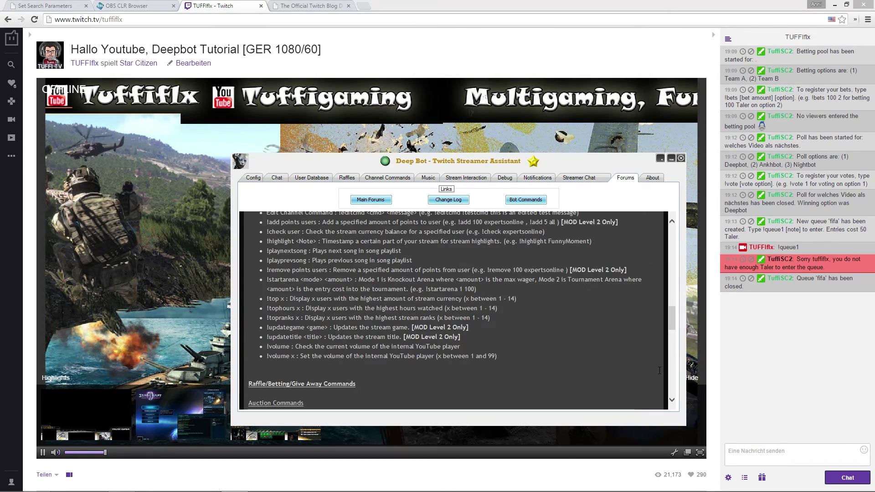
pyautogui.scroll(1, 671, 321)
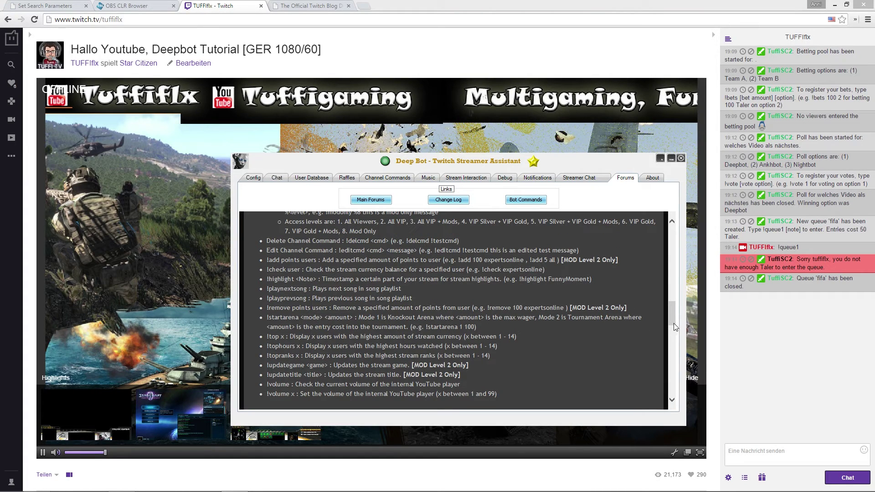
pyautogui.scroll(2, 673, 324)
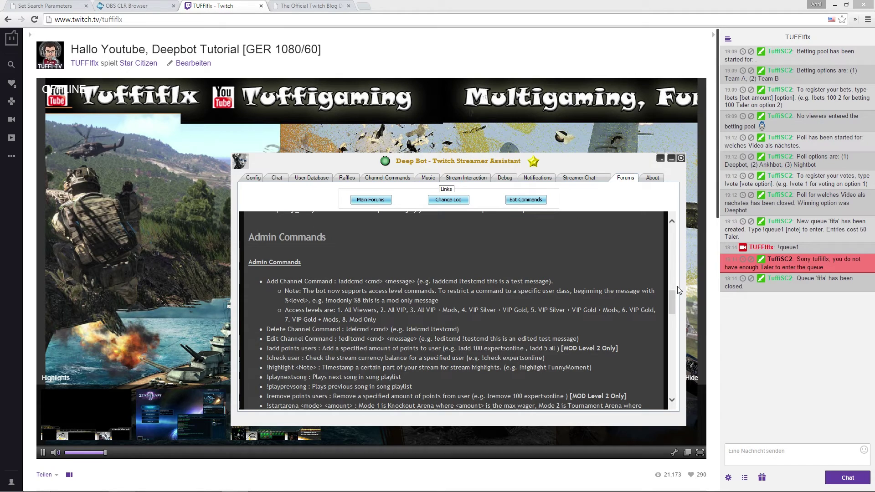
pyautogui.scroll(-2, 671, 310)
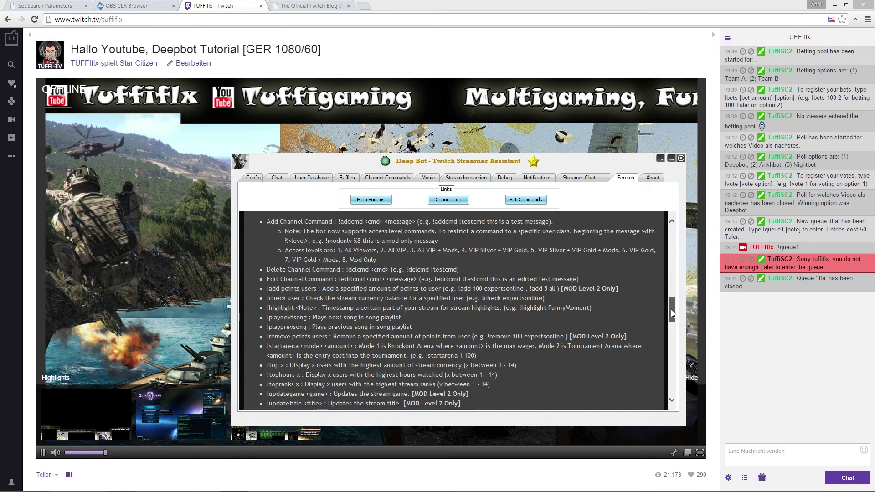
pyautogui.scroll(-1, 671, 313)
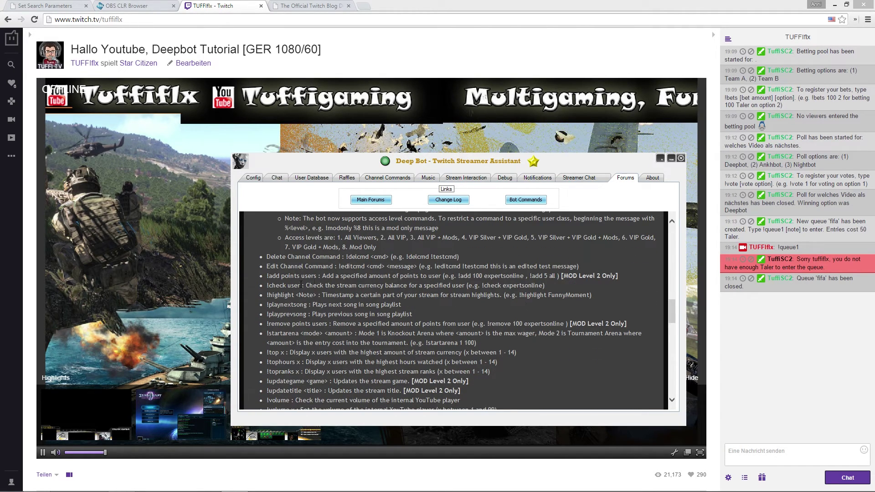
pyautogui.moveTo(266, 276); pyautogui.dragTo(315, 278)
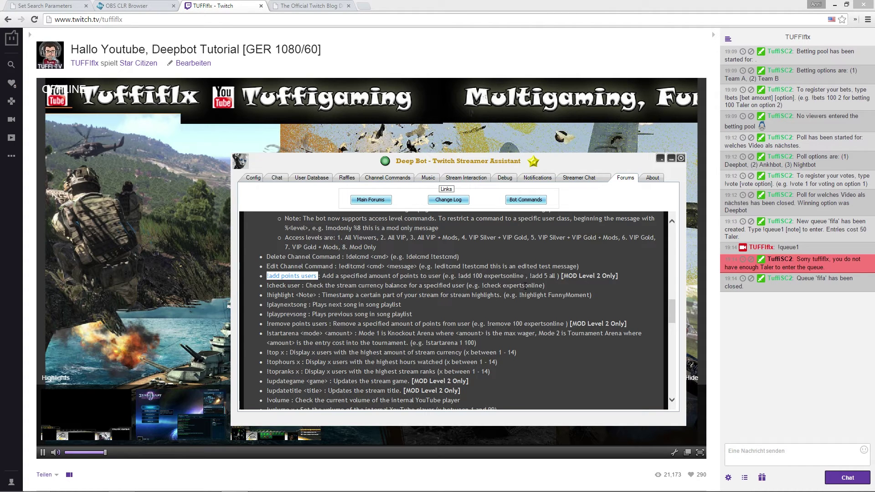
pyautogui.moveTo(530, 276); pyautogui.dragTo(556, 276)
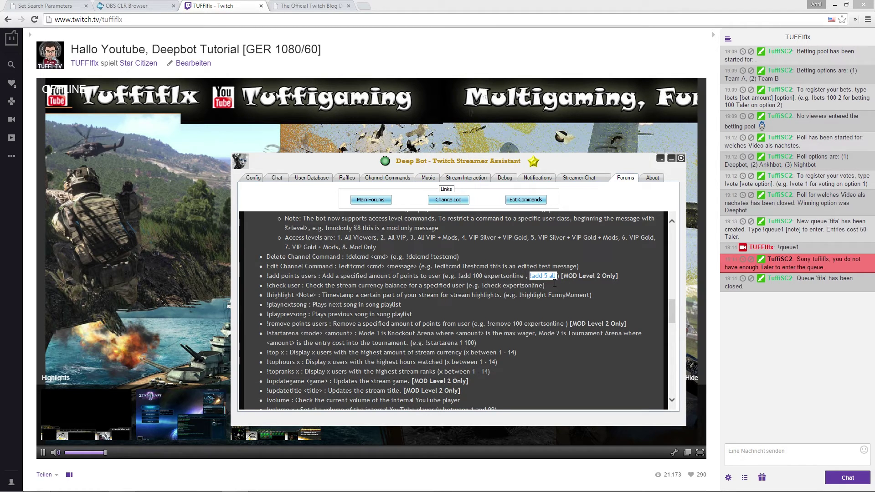
pyautogui.click(567, 299)
# Read the raffle, quote and custom join message commands, and return to the beginning of the bot commands page.
pyautogui.scroll(1, 568, 299)
pyautogui.scroll(-3, 567, 299)
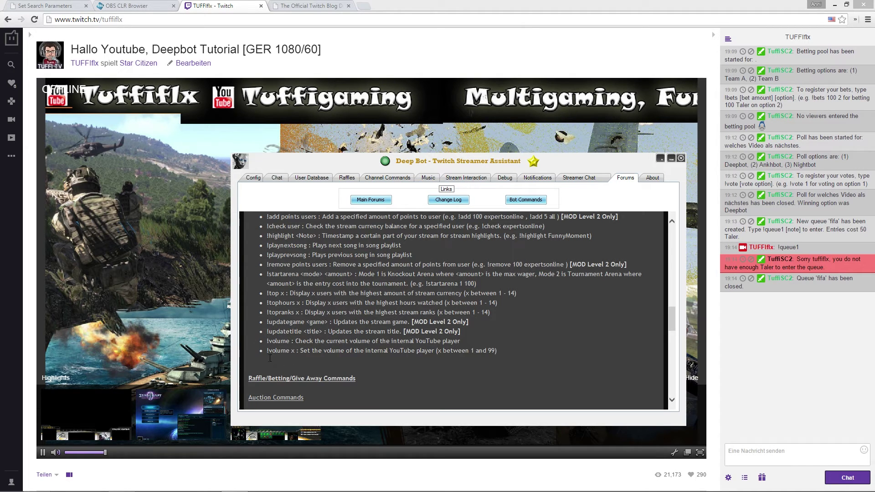
pyautogui.scroll(-8, 436, 285)
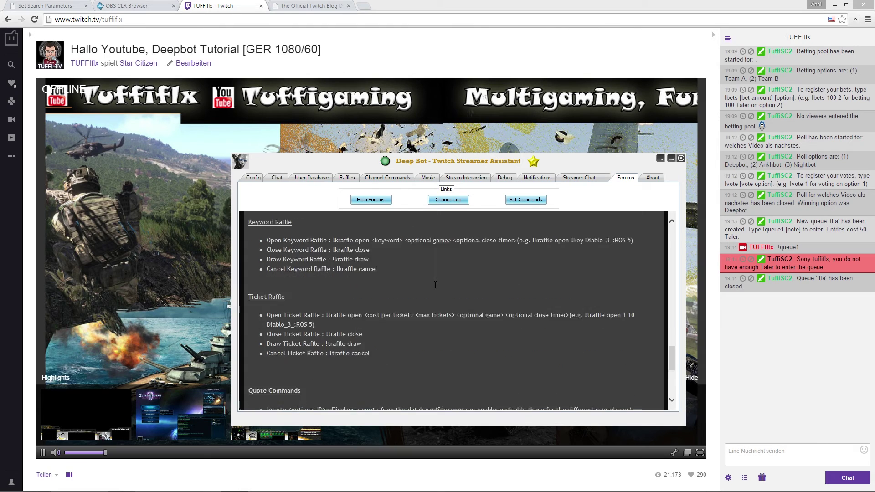
pyautogui.scroll(-6, 435, 284)
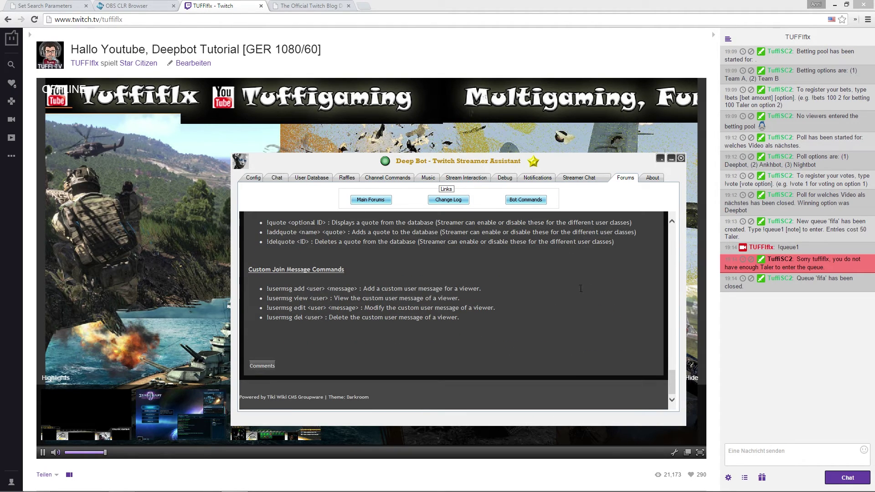
pyautogui.scroll(1, 589, 319)
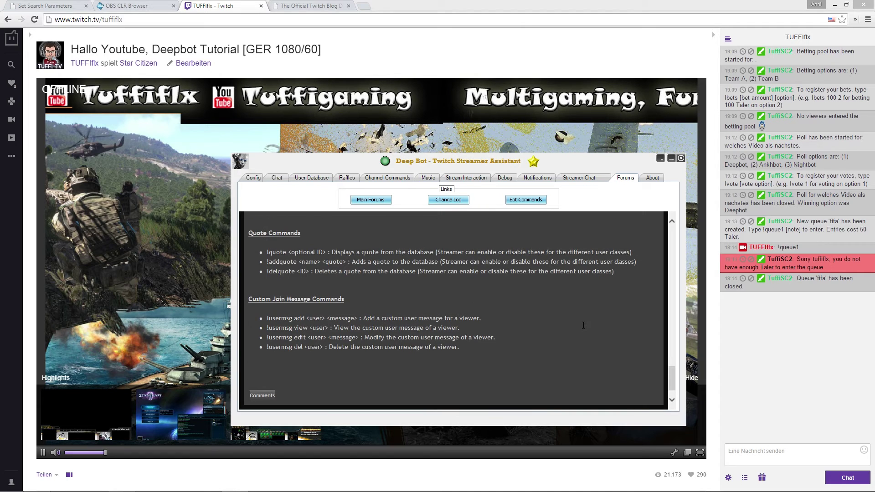
pyautogui.scroll(5, 583, 325)
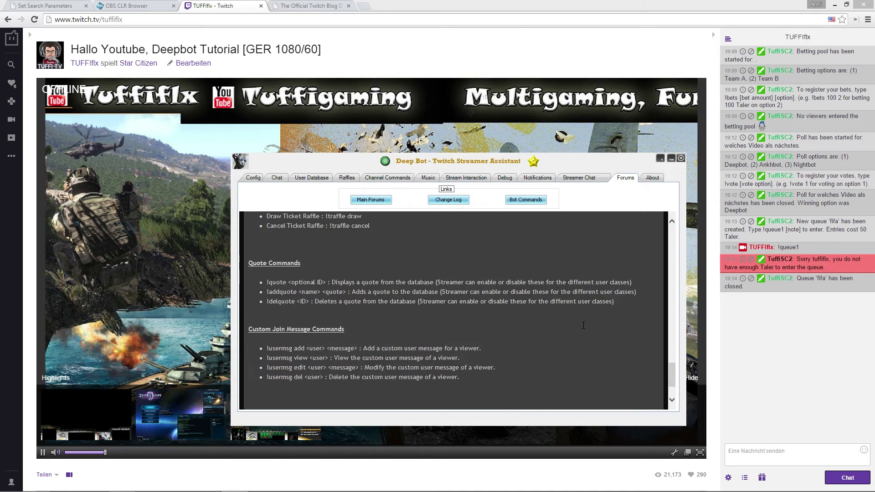
pyautogui.moveTo(672, 365); pyautogui.dragTo(692, 265)
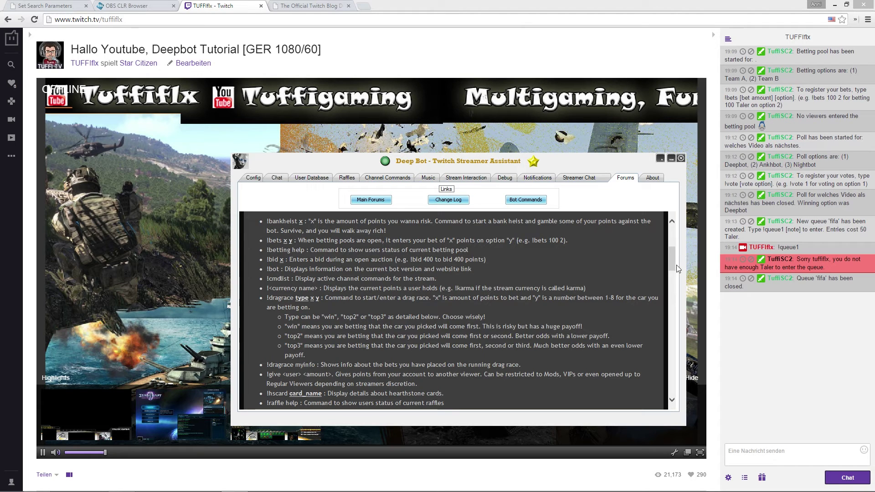
pyautogui.scroll(10, 677, 269)
# Open the streamer chat to view its messages.
pyautogui.click(584, 181)
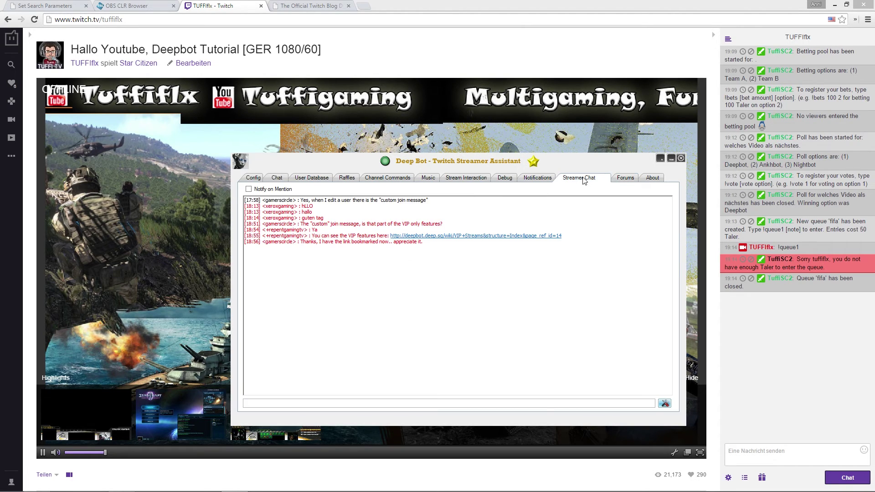